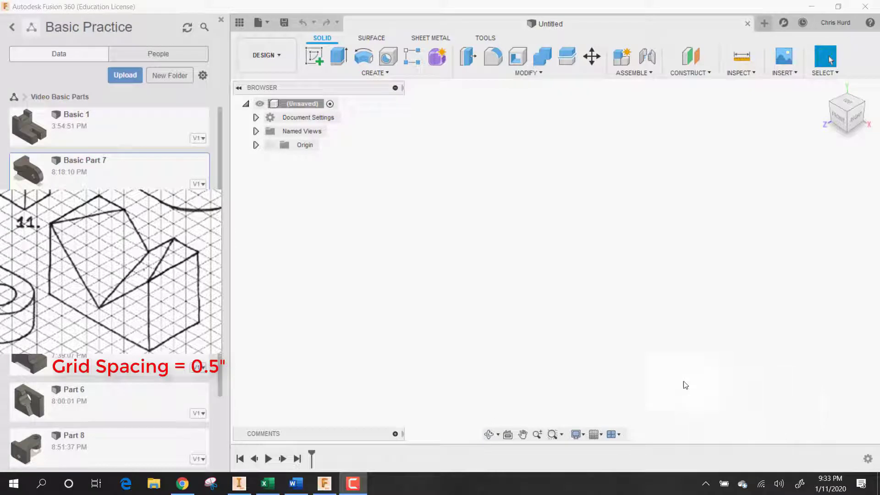
# Step: Sketch a 2.5 by 4 inch two-point rectangle on the front plane from the origin
pyautogui.click(315, 56)
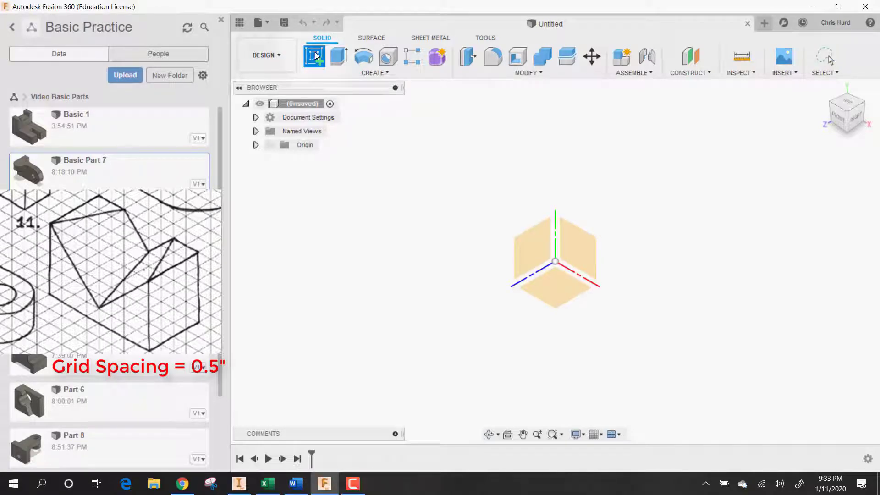
pyautogui.click(316, 56)
pyautogui.click(568, 247)
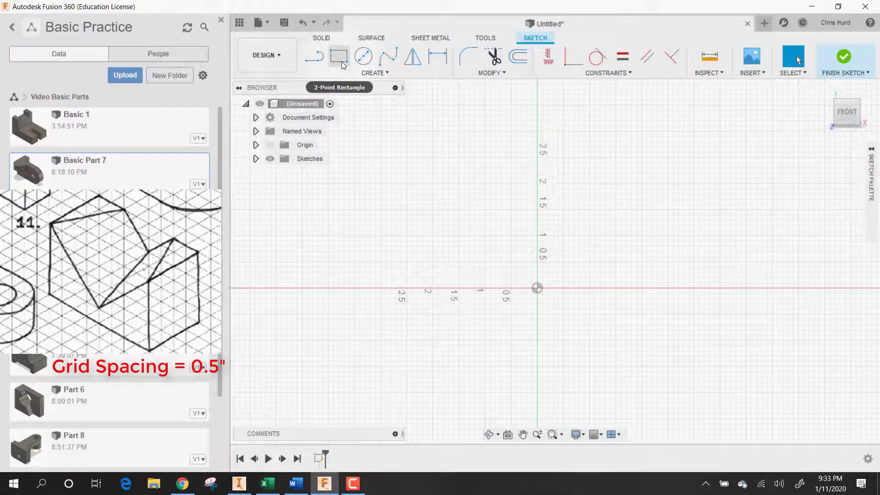
pyautogui.click(341, 57)
pyautogui.click(537, 289)
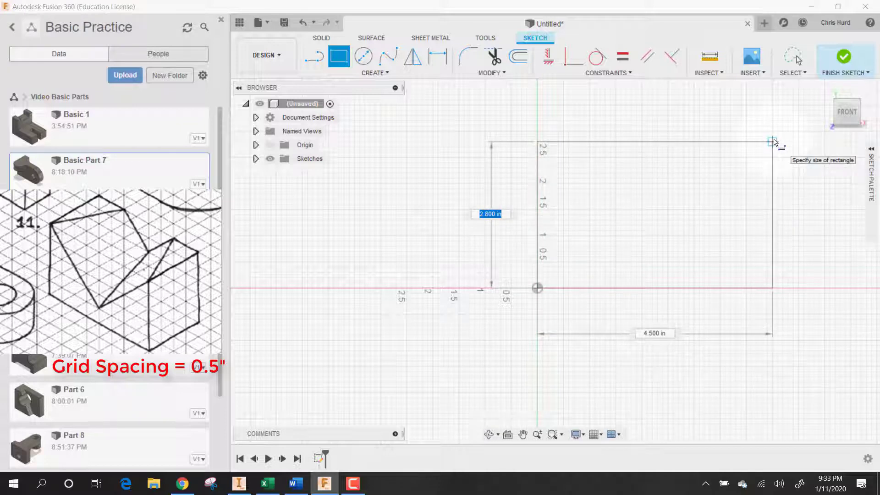
pyautogui.write('2.5')
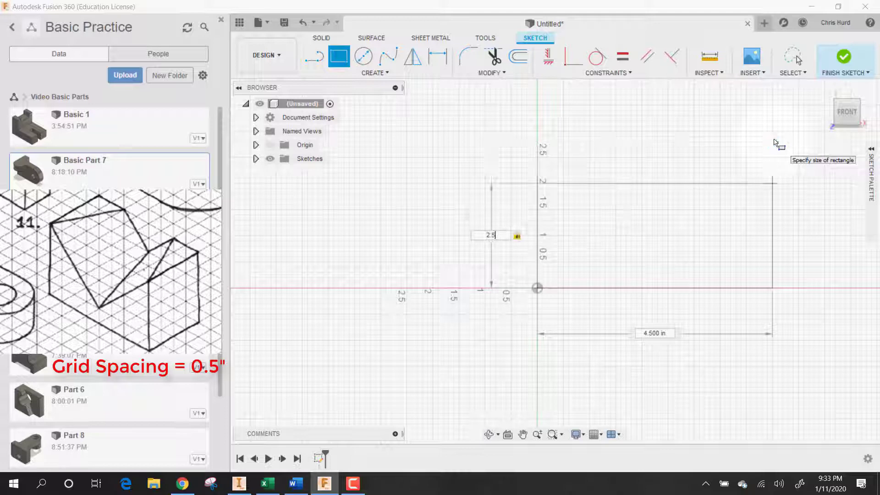
pyautogui.press('Tab')
pyautogui.write('4')
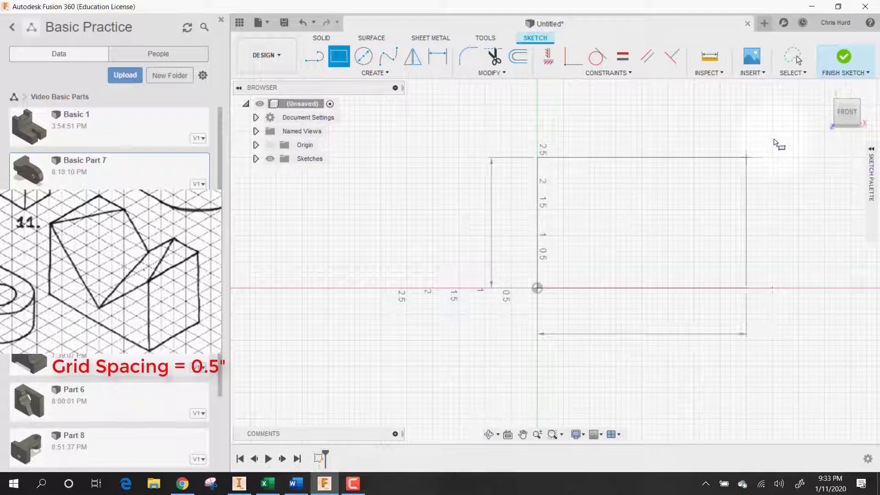
pyautogui.press('Return')
# Step: Select the rectangle profile and bring up its context actions for extruding
pyautogui.click(631, 204)
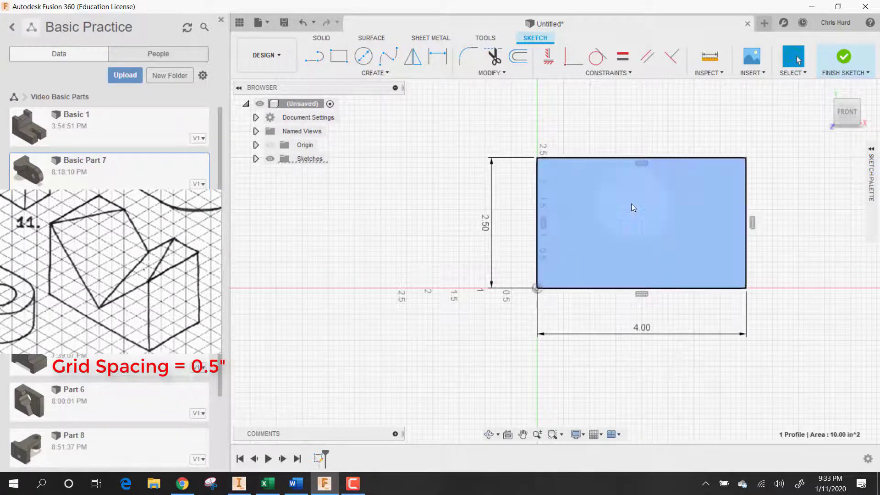
pyautogui.rightClick(631, 203)
# Step: Extrude the rectangle profile 2 inches into a solid block
pyautogui.click(620, 263)
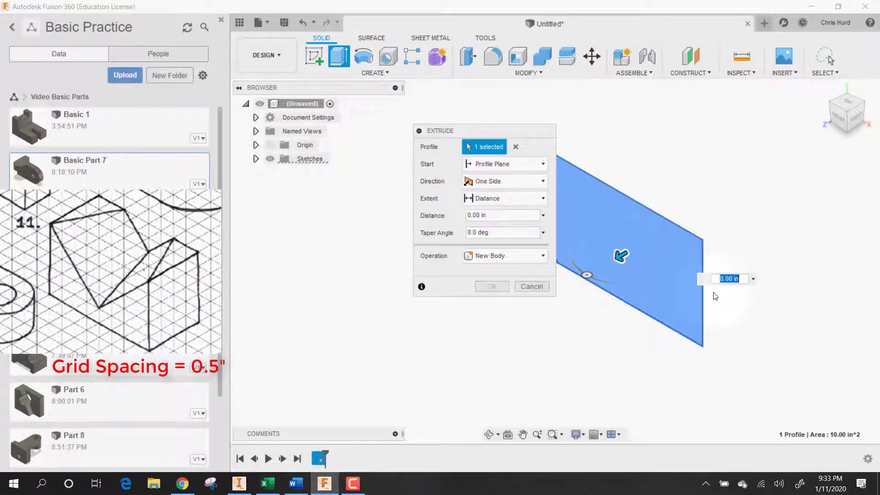
pyautogui.write('2')
pyautogui.press('Return')
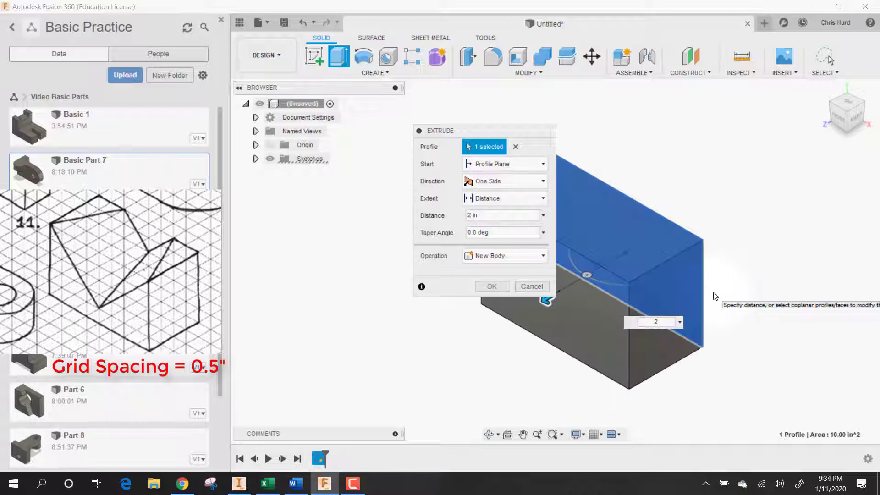
pyautogui.press('Return')
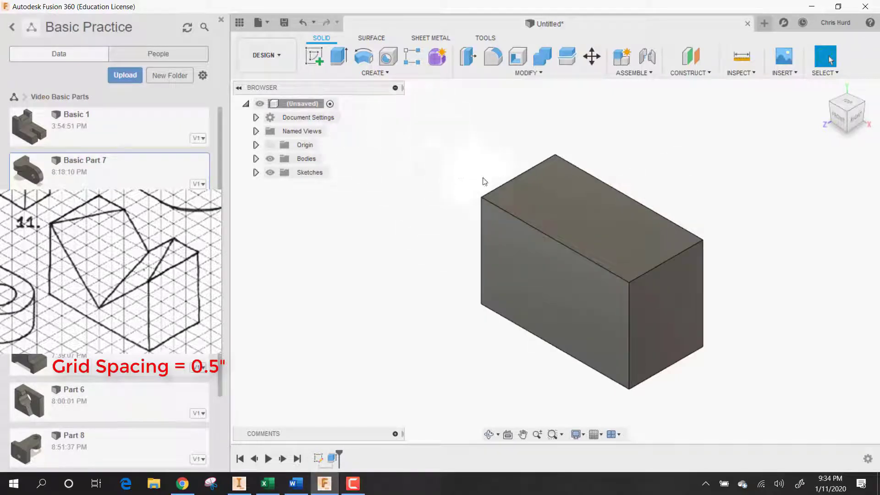
# Step: On the block's front face, draw two lines forming a V hanging from the top edge
pyautogui.click(314, 57)
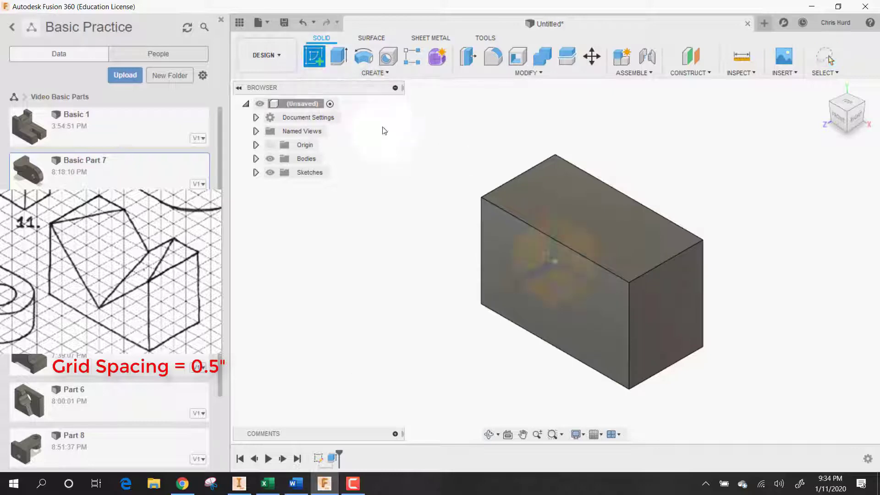
pyautogui.click(525, 261)
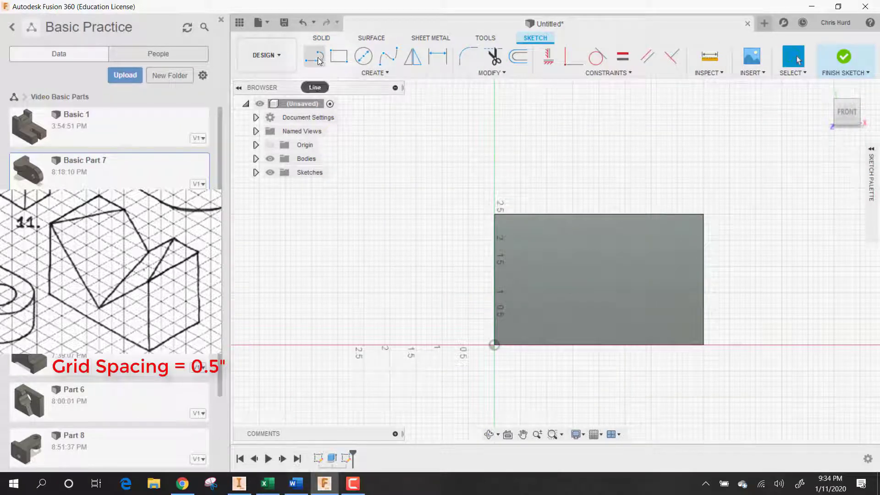
pyautogui.click(318, 61)
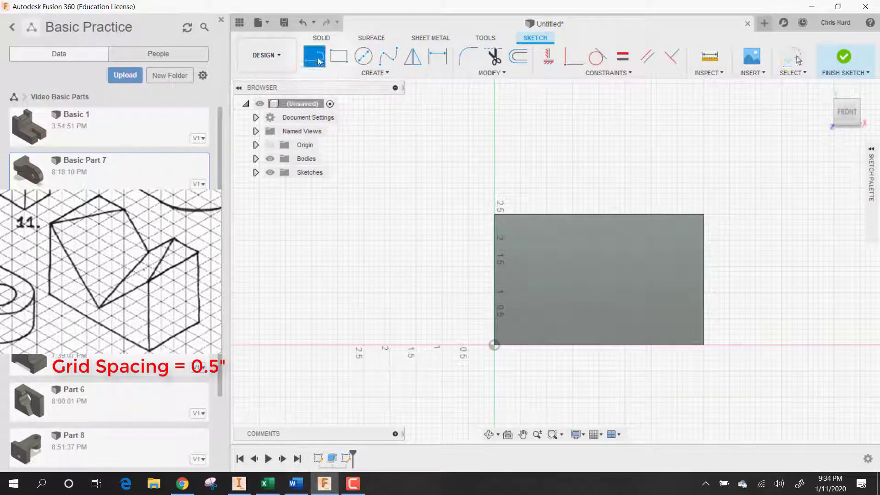
pyautogui.click(539, 213)
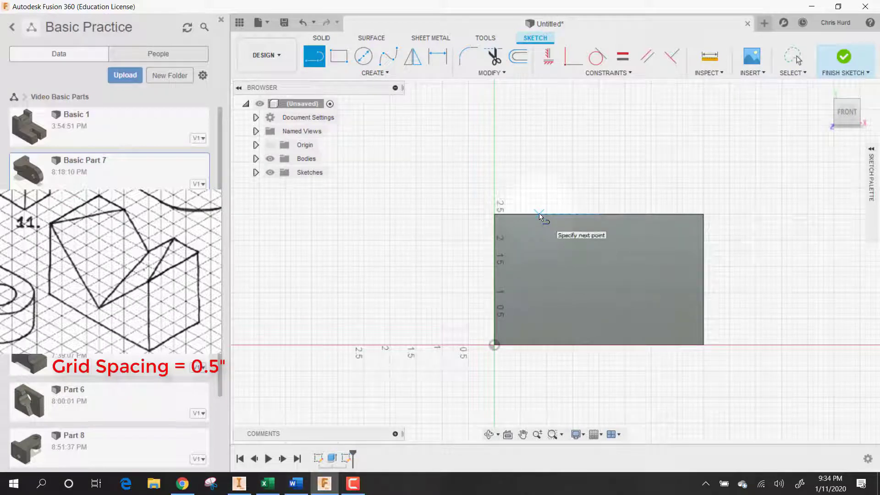
pyautogui.click(598, 300)
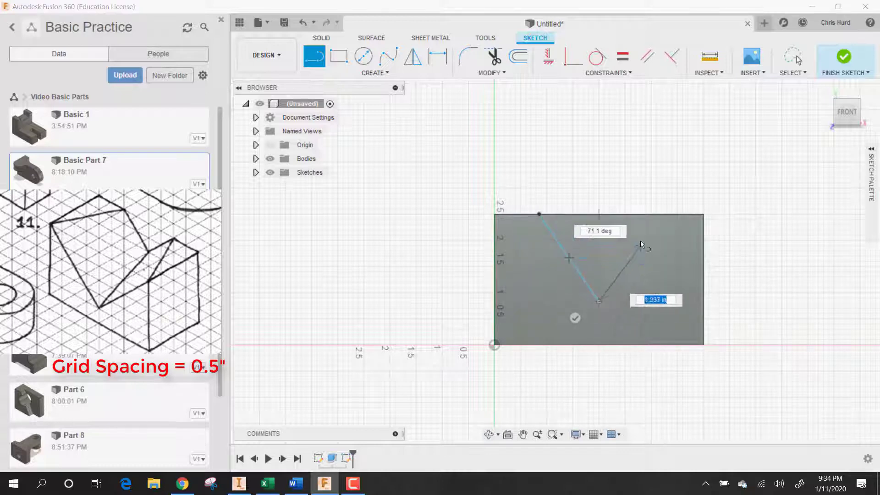
pyautogui.doubleClick(664, 218)
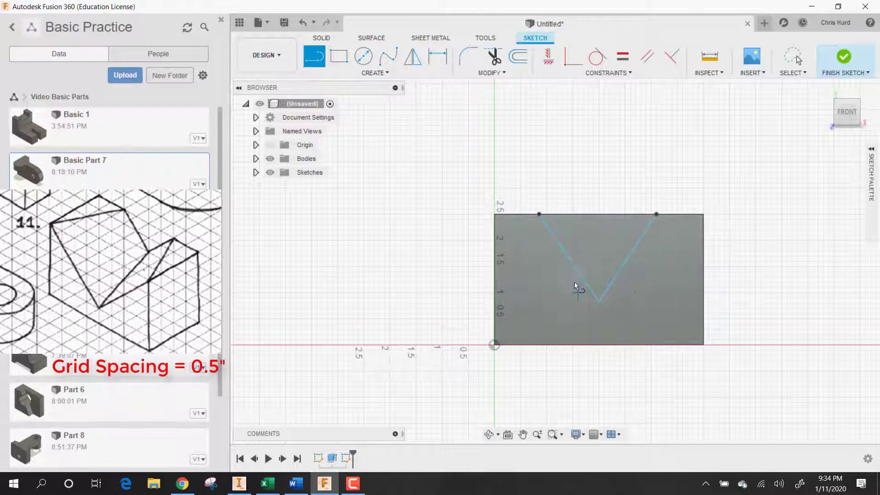
# Step: Dimension the V's bottom point 0.5 inch above the block's bottom edge
pyautogui.click(615, 265)
pyautogui.press('d')
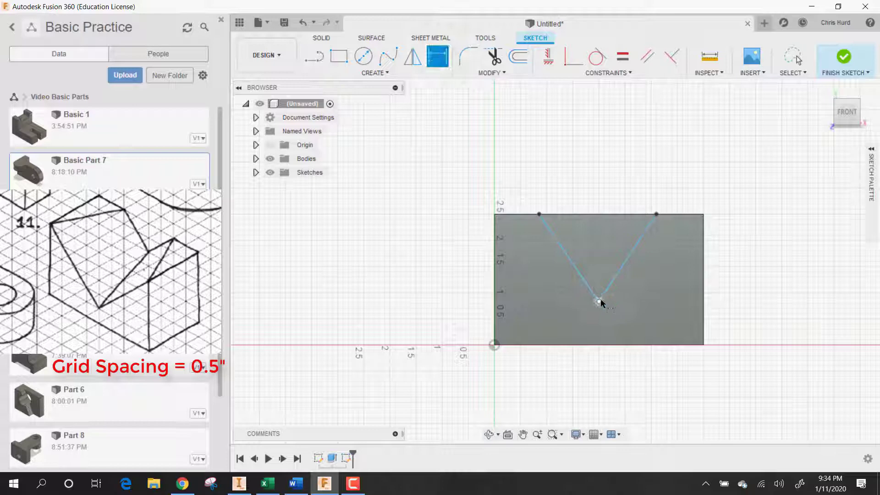
pyautogui.click(601, 303)
pyautogui.click(608, 344)
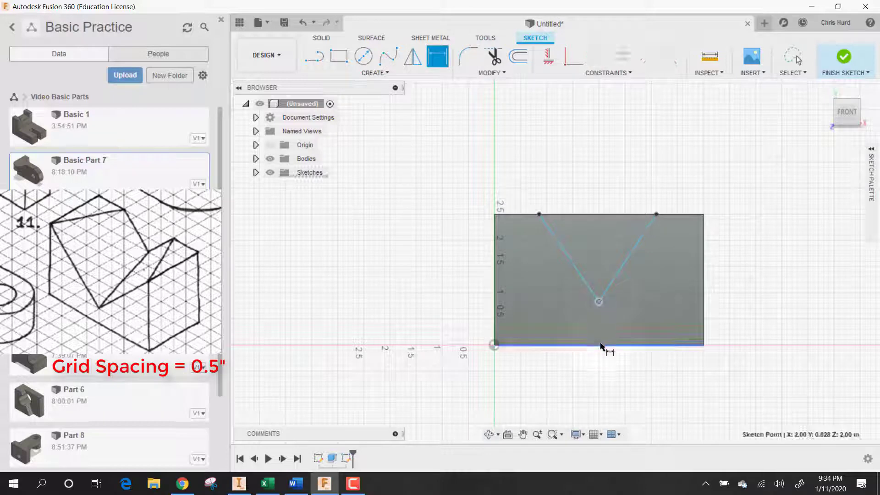
pyautogui.click(634, 321)
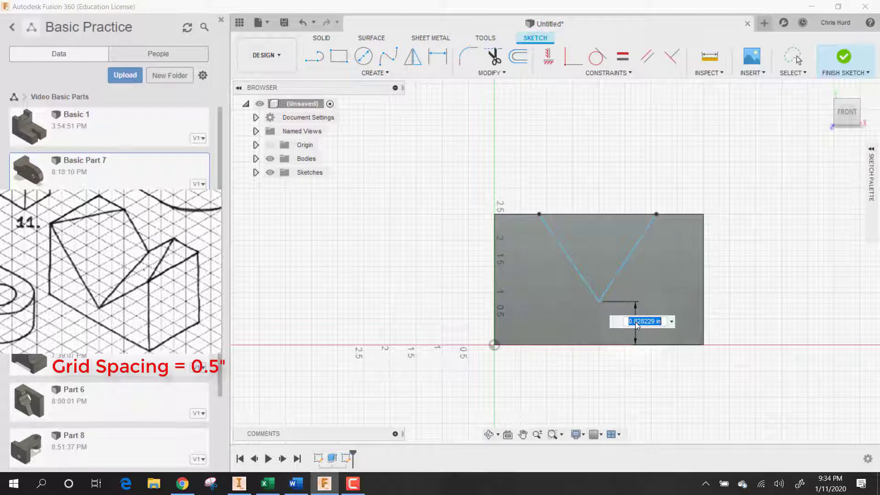
pyautogui.write('.5')
pyautogui.press('Return')
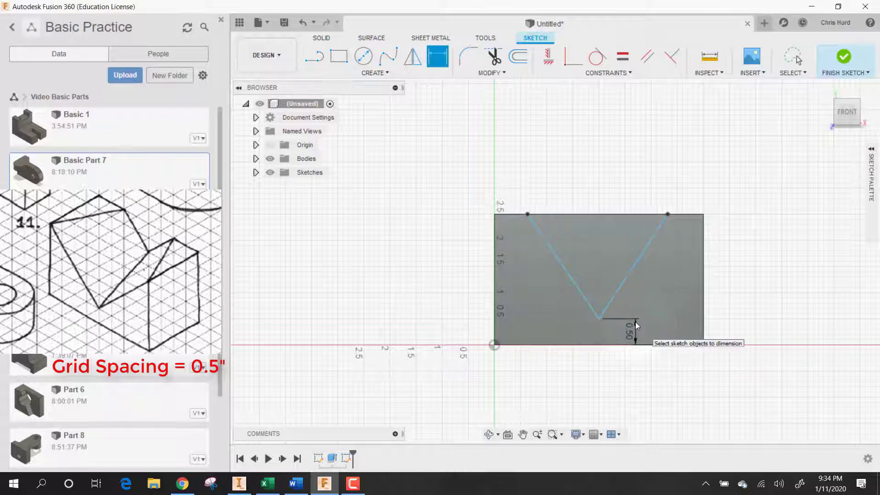
# Step: Drag the V's left and right line ends out to the block's top corners
pyautogui.click(526, 214)
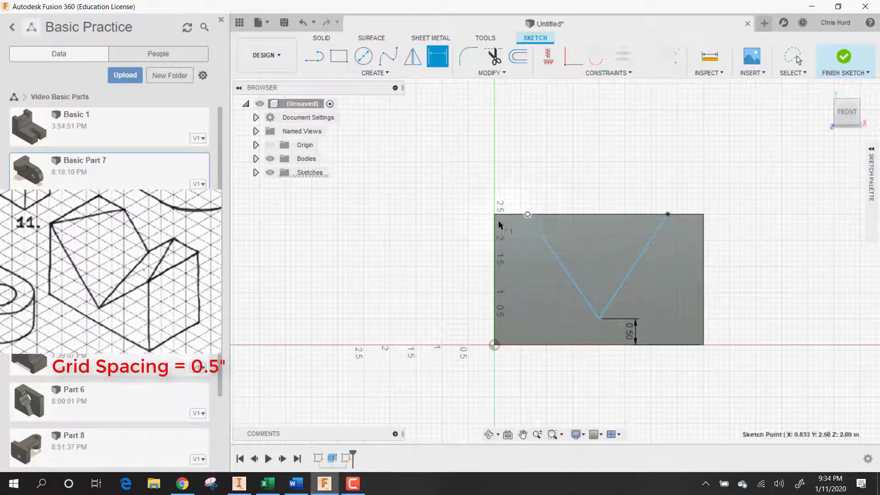
pyautogui.click(529, 218)
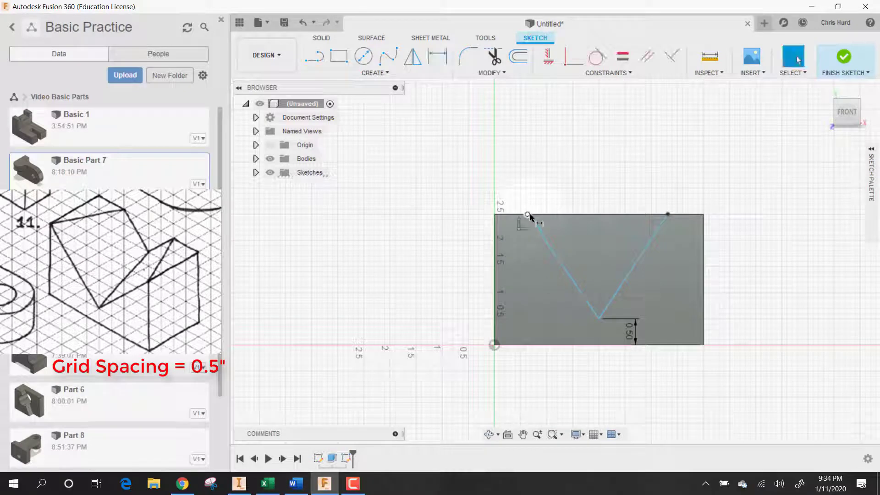
pyautogui.moveTo(529, 214); pyautogui.dragTo(494, 215)
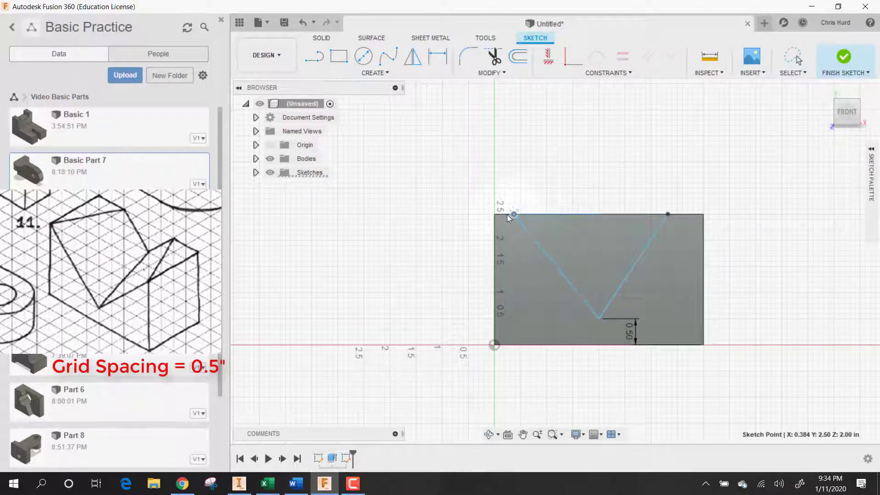
pyautogui.click(669, 215)
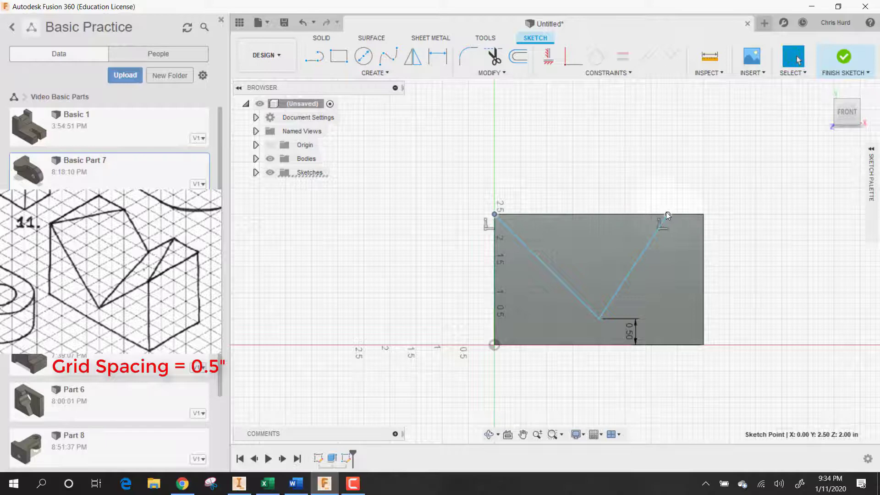
pyautogui.moveTo(666, 213); pyautogui.dragTo(702, 218)
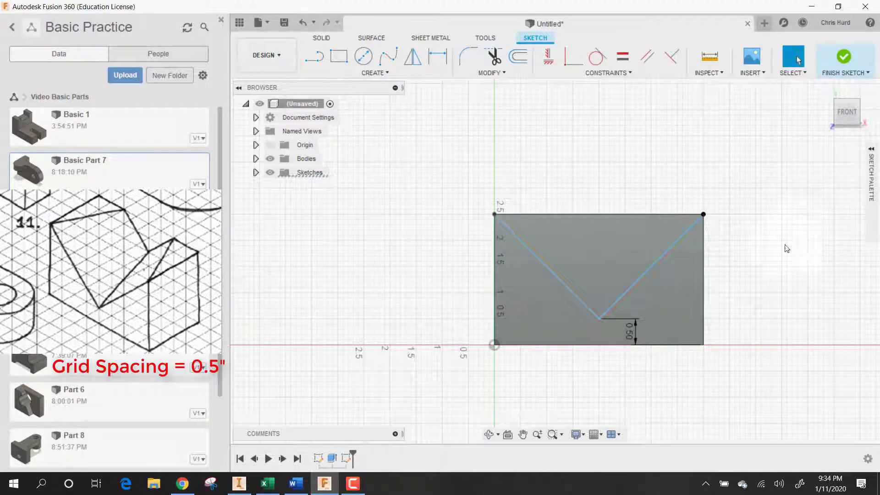
# Step: Finish the sketch, undo it, and start a new sketch on the block's back face
pyautogui.click(840, 71)
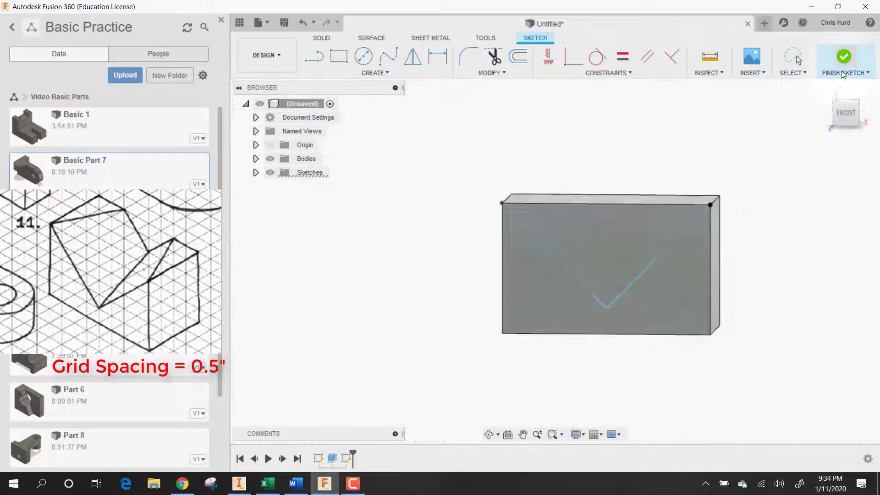
pyautogui.keyDown('shift'); pyautogui.moveTo(620, 297); pyautogui.dragTo(619, 297, button='middle'); pyautogui.keyUp('shift')
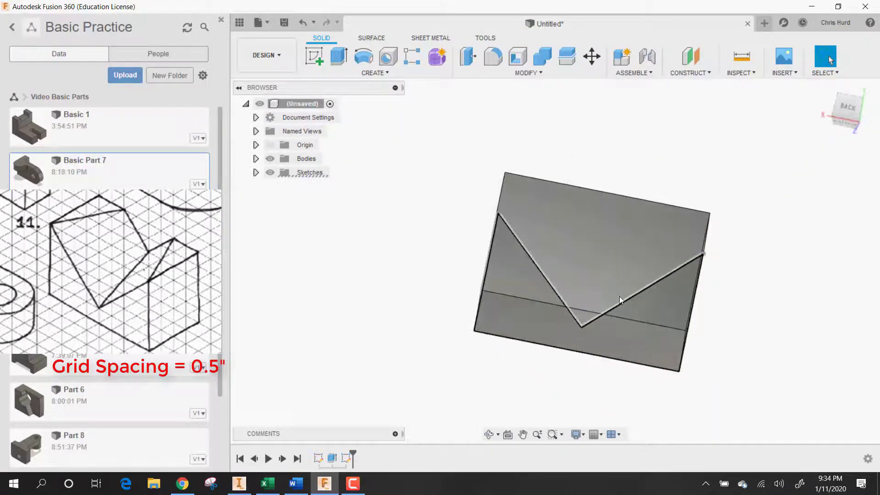
pyautogui.hotkey('ctrl', 'z')
pyautogui.click(314, 57)
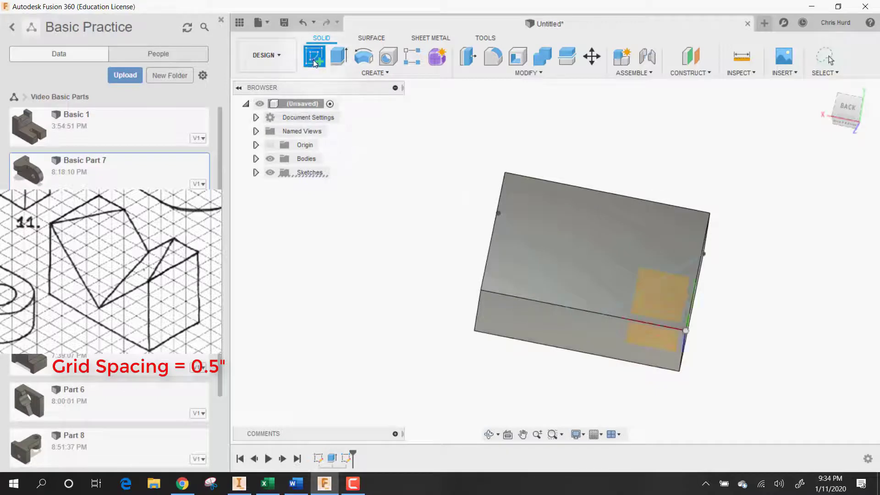
pyautogui.click(558, 244)
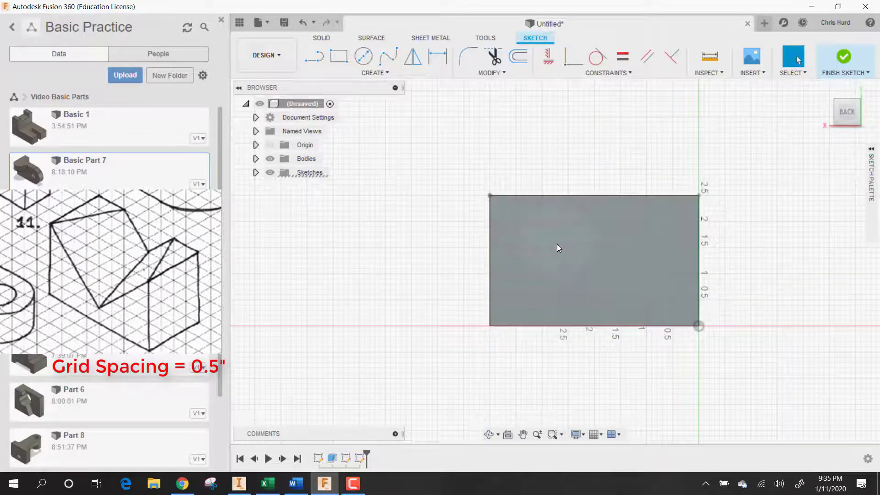
# Step: Draw two lines forming a V from the back face's top edge meeting below it
pyautogui.click(315, 56)
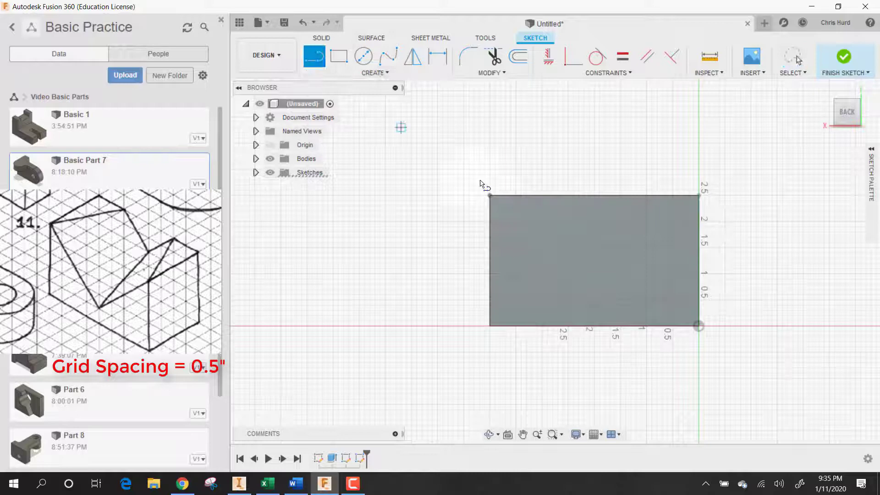
pyautogui.click(528, 198)
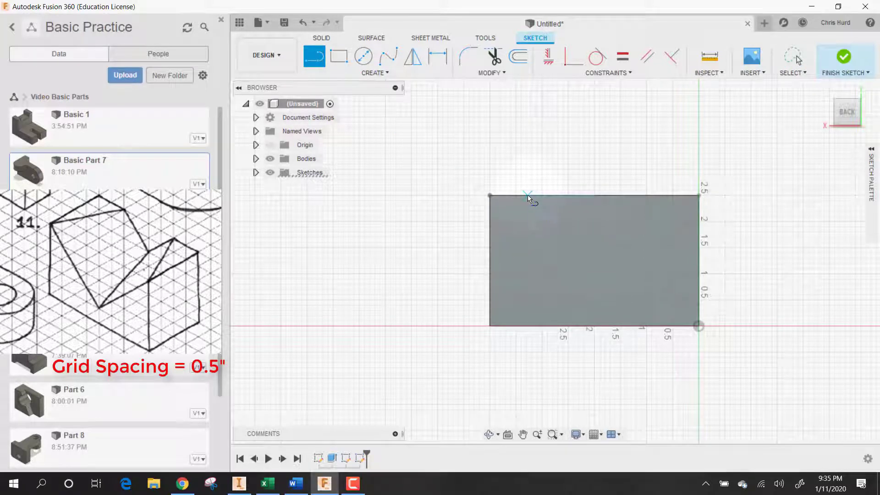
pyautogui.click(593, 265)
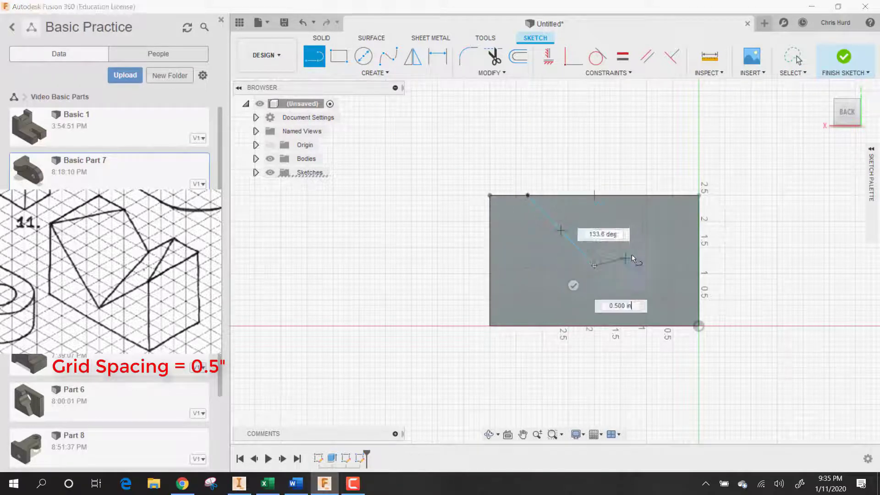
pyautogui.click(663, 196)
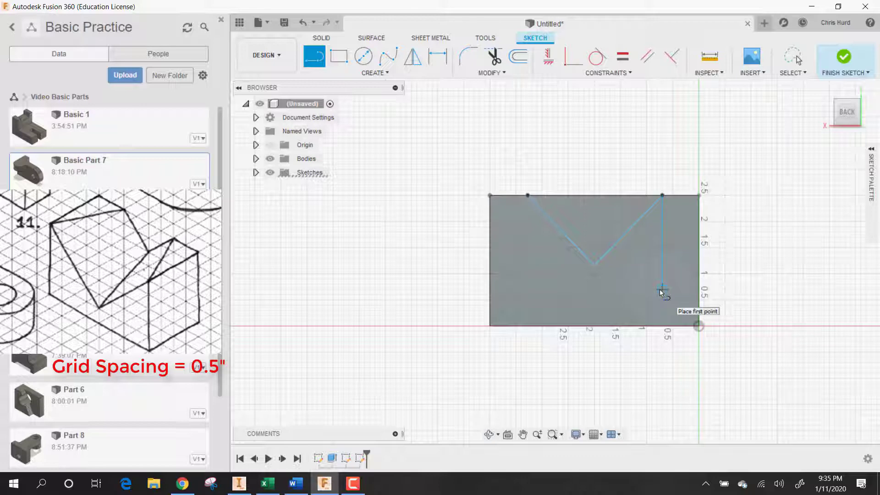
pyautogui.press('Escape')
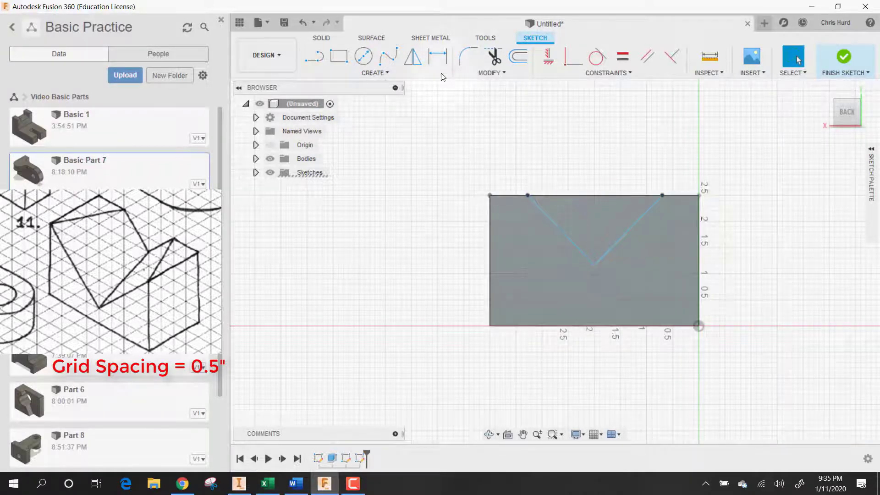
# Step: Dimension the V's vertex 1.5 inches above the block's bottom edge
pyautogui.click(437, 58)
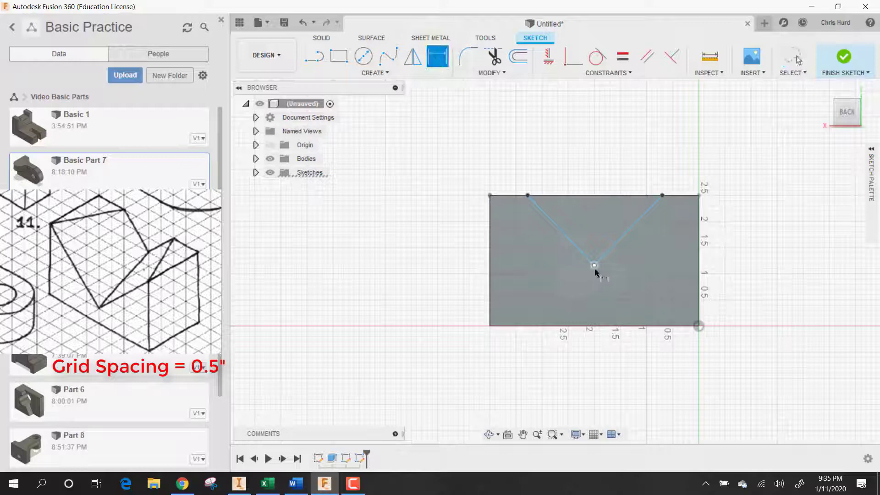
pyautogui.click(595, 268)
pyautogui.click(597, 326)
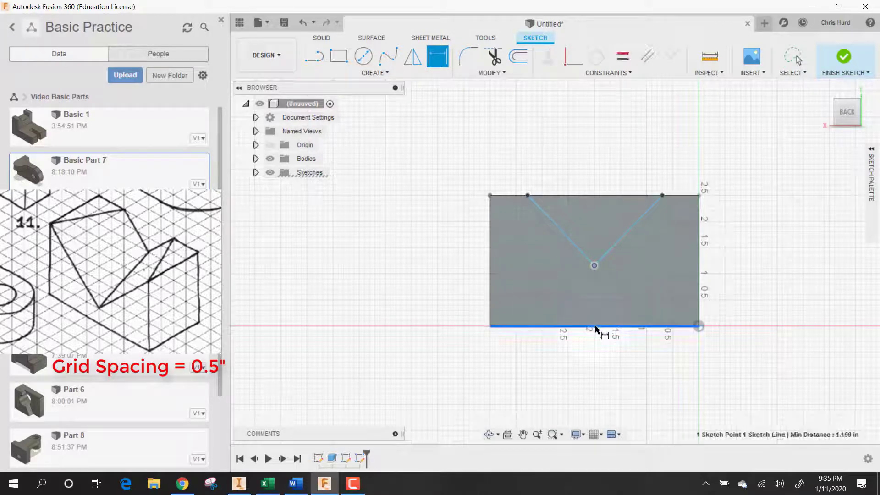
pyautogui.click(648, 285)
pyautogui.write('1.5')
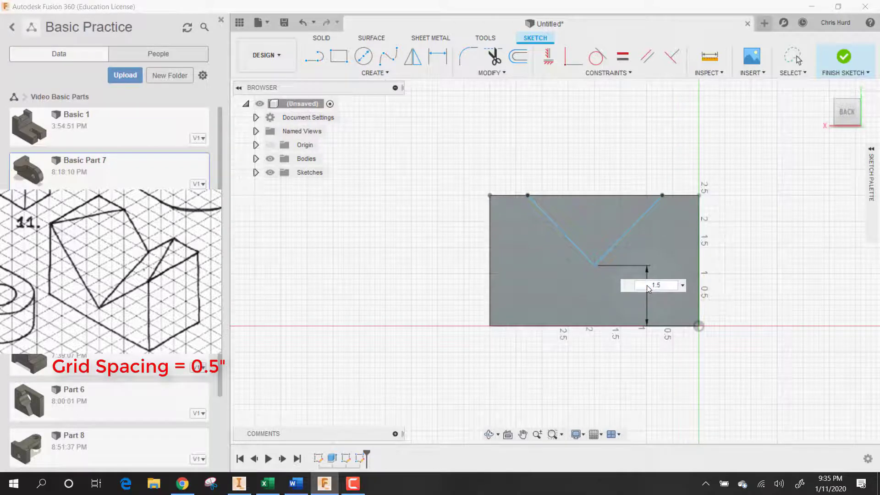
pyautogui.press('Return')
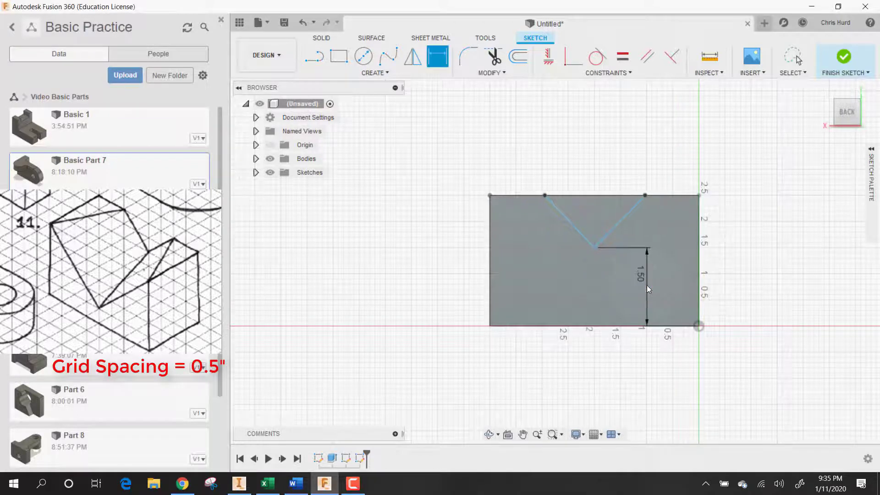
# Step: Dimension the V's left and right ends 1 inch in from the top corners
pyautogui.click(544, 196)
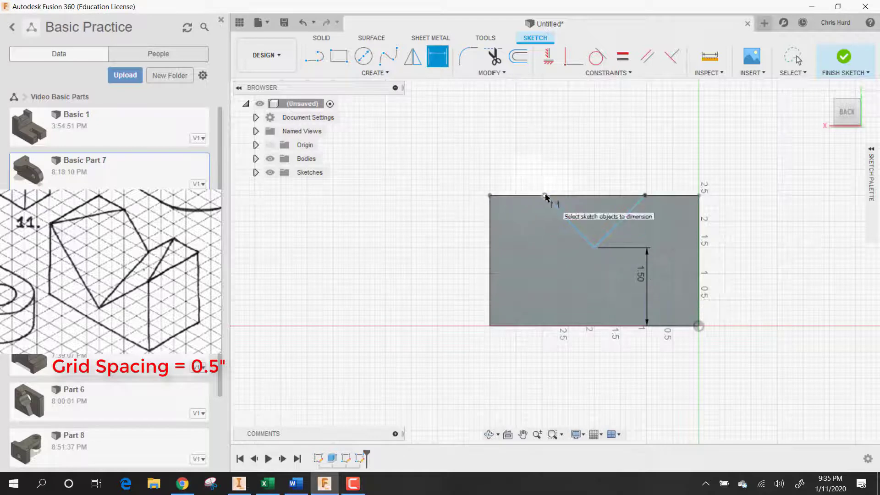
pyautogui.click(491, 198)
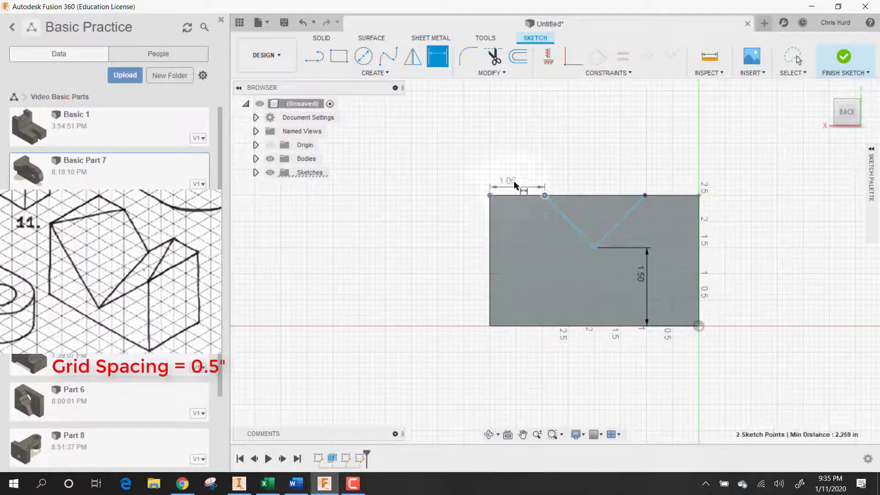
pyautogui.click(526, 169)
pyautogui.write('1')
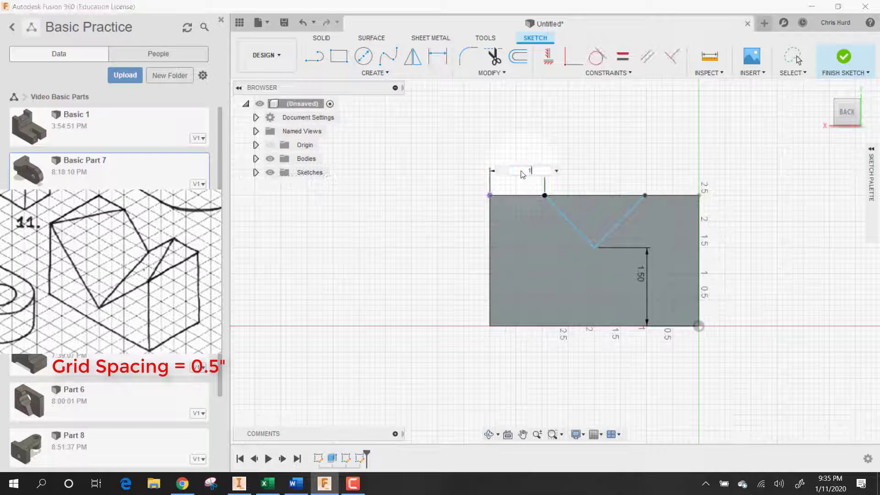
pyautogui.press('Return')
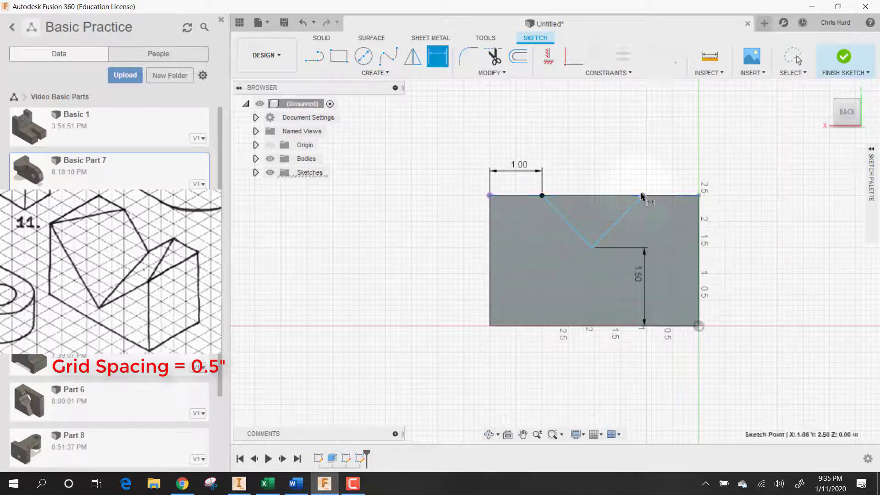
pyautogui.click(641, 197)
pyautogui.click(699, 197)
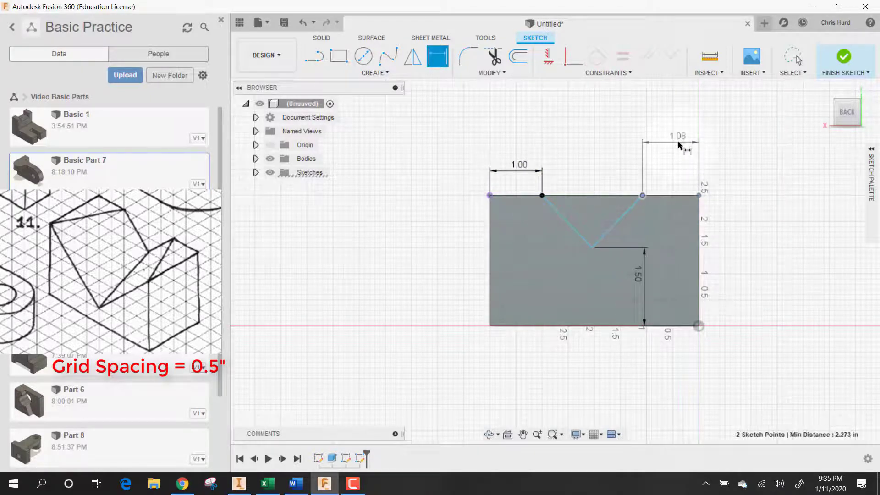
pyautogui.click(680, 146)
pyautogui.write('1')
pyautogui.press('Return')
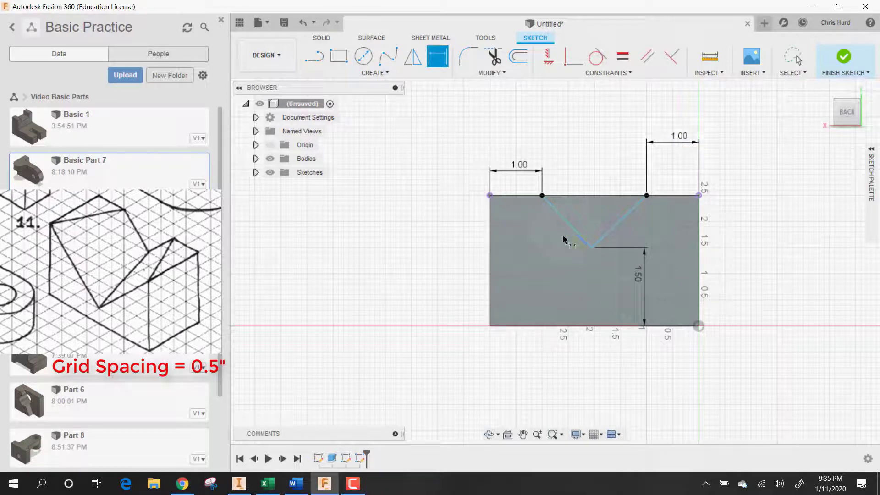
# Step: Dimension the vertex 2 inches from the right edge and finish the sketch
pyautogui.click(593, 250)
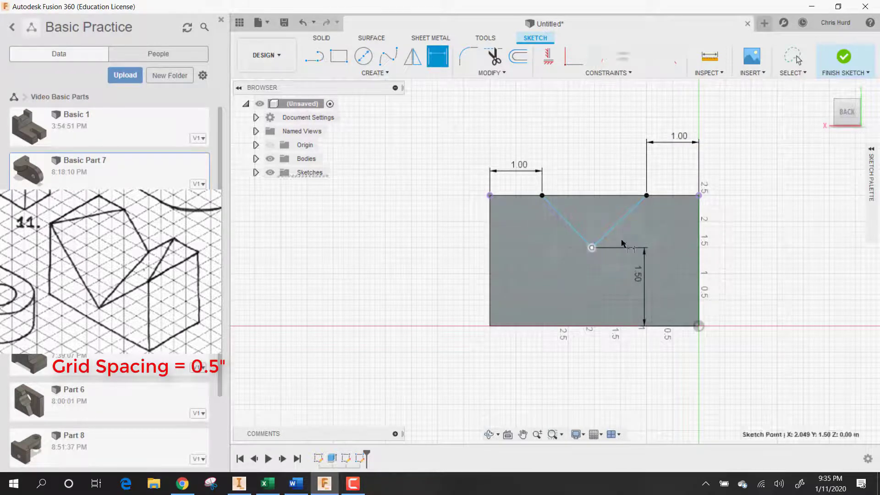
pyautogui.click(699, 254)
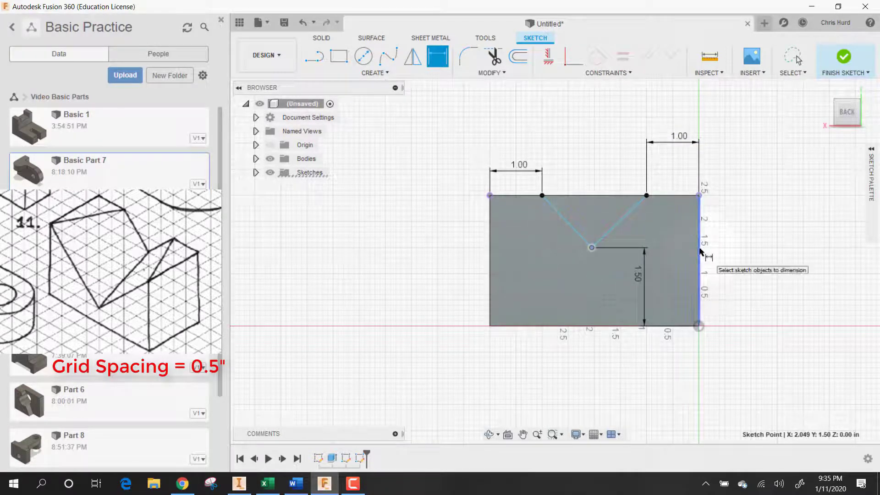
pyautogui.click(658, 226)
pyautogui.write('2')
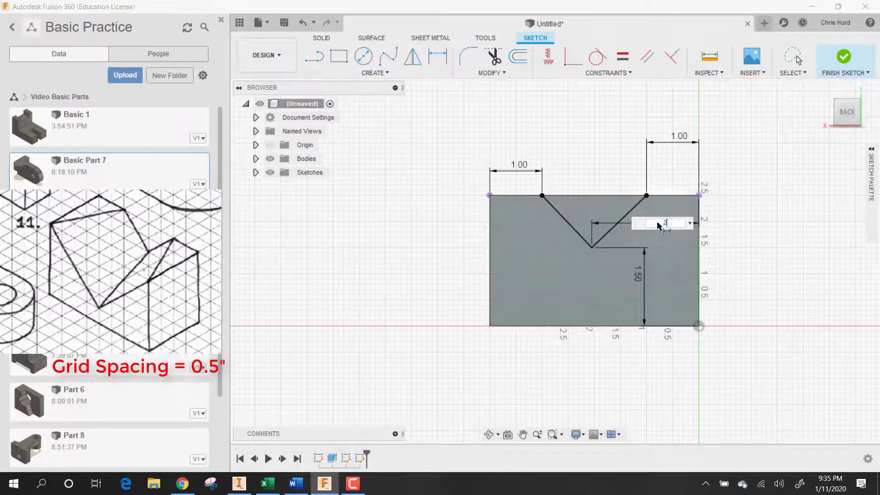
pyautogui.press('Return')
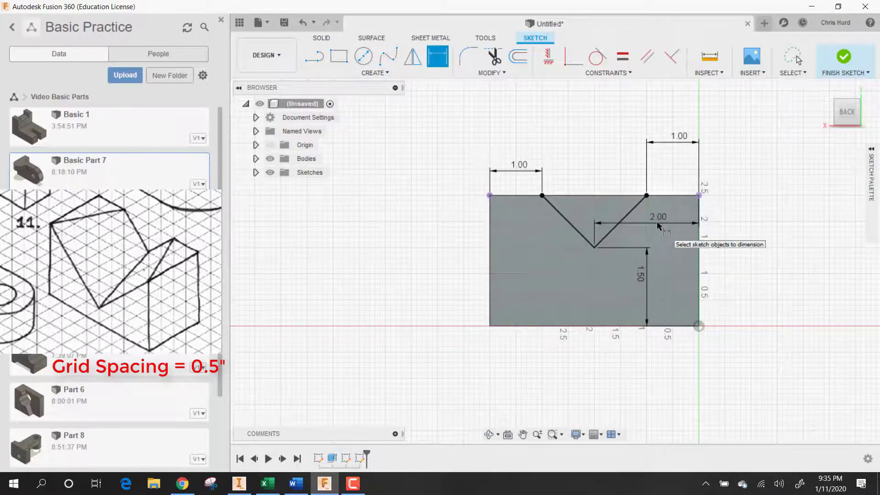
pyautogui.click(845, 59)
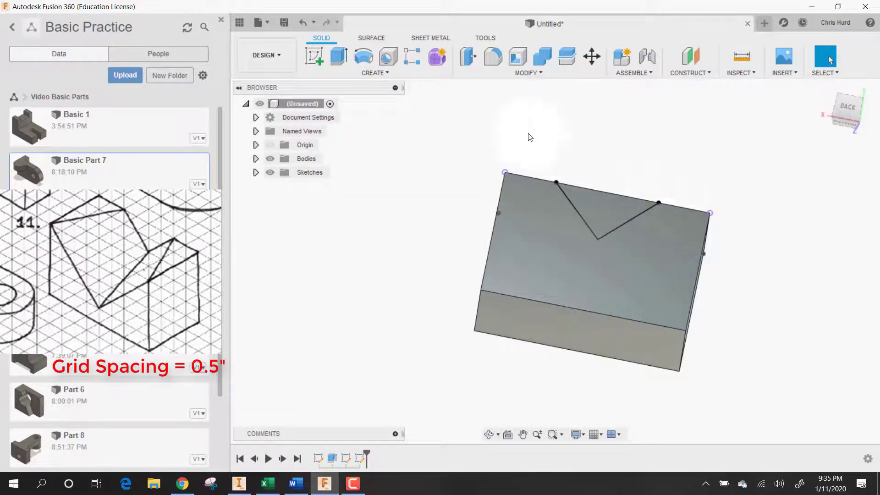
pyautogui.click(379, 72)
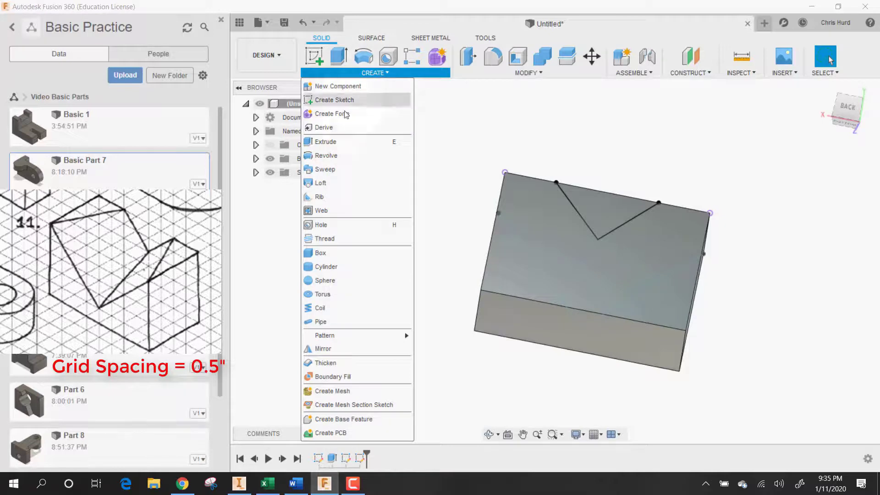
# Step: Loft a cut between the back and front triangle profiles to carve the notch
pyautogui.click(327, 184)
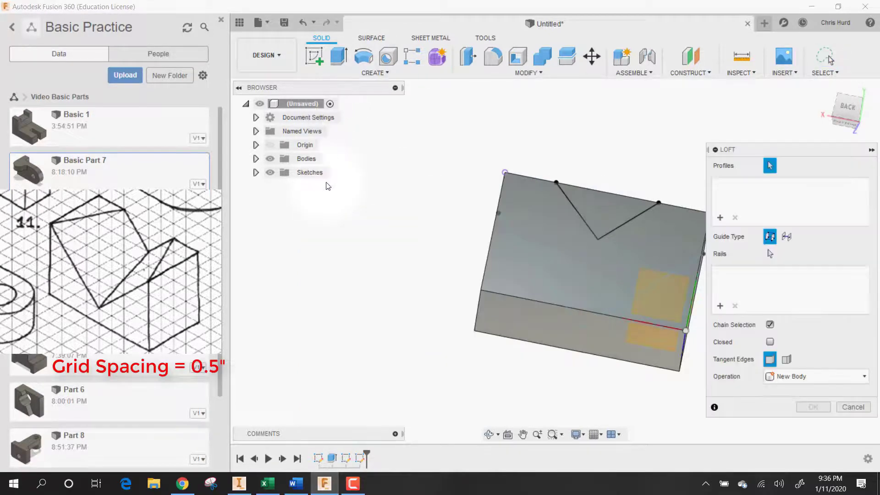
pyautogui.click(608, 220)
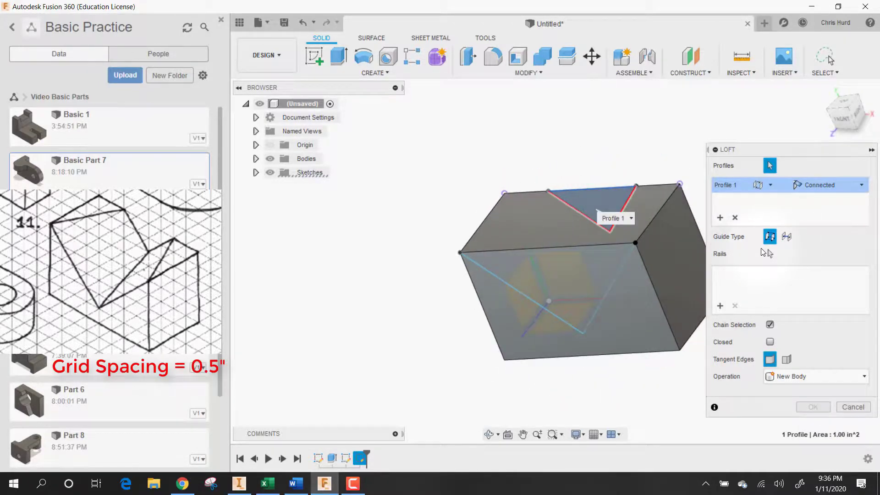
pyautogui.click(588, 294)
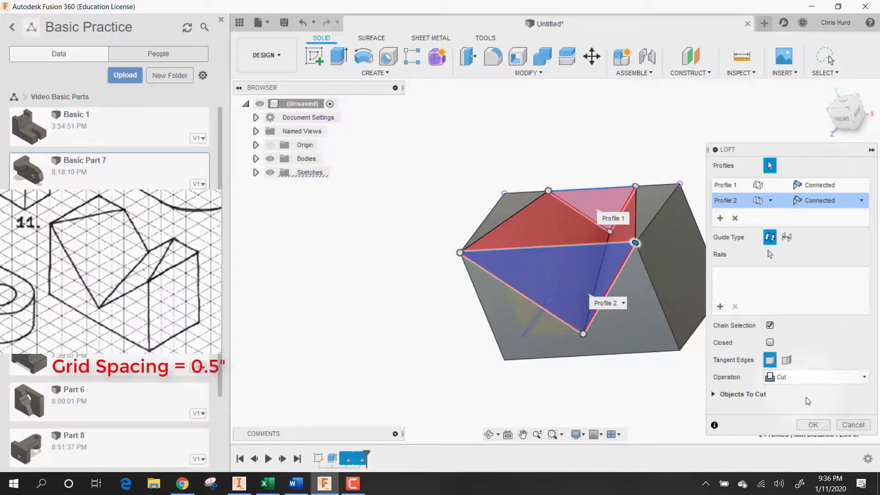
pyautogui.click(814, 425)
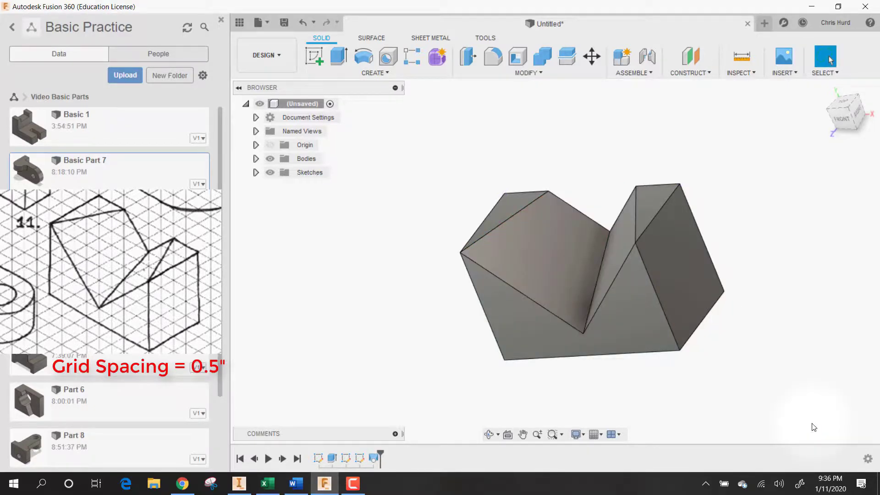
pyautogui.scroll(5, 813, 428)
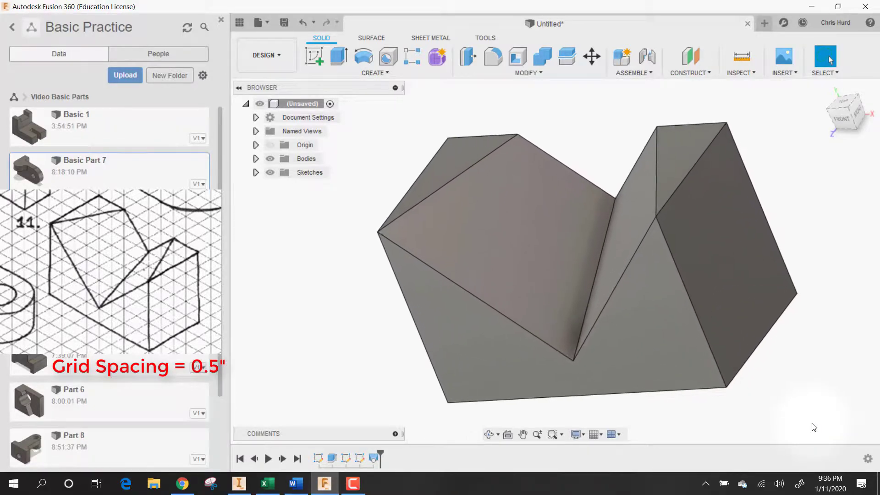